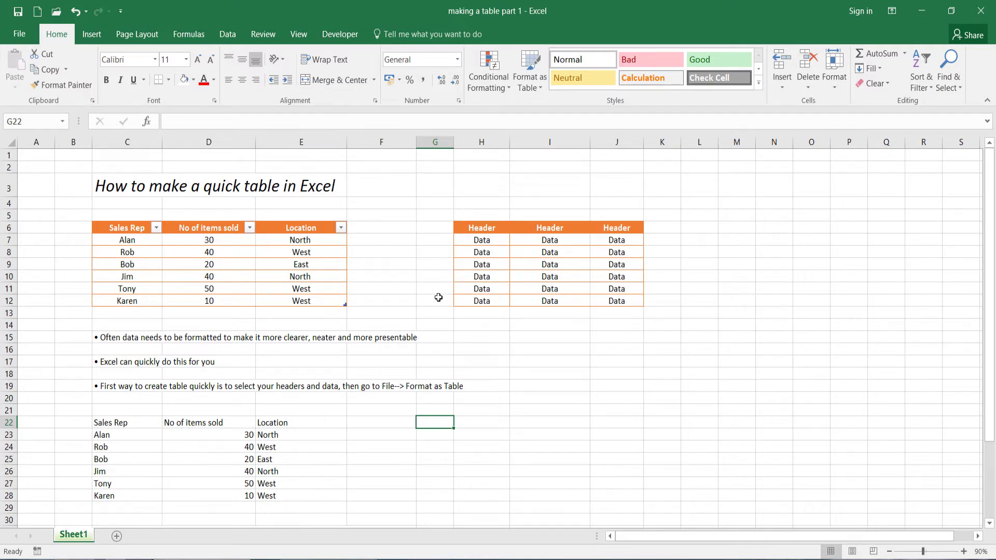
- Select the header rows of the first and second tables to show them
click(115, 227)
drag(115, 227, 306, 229)
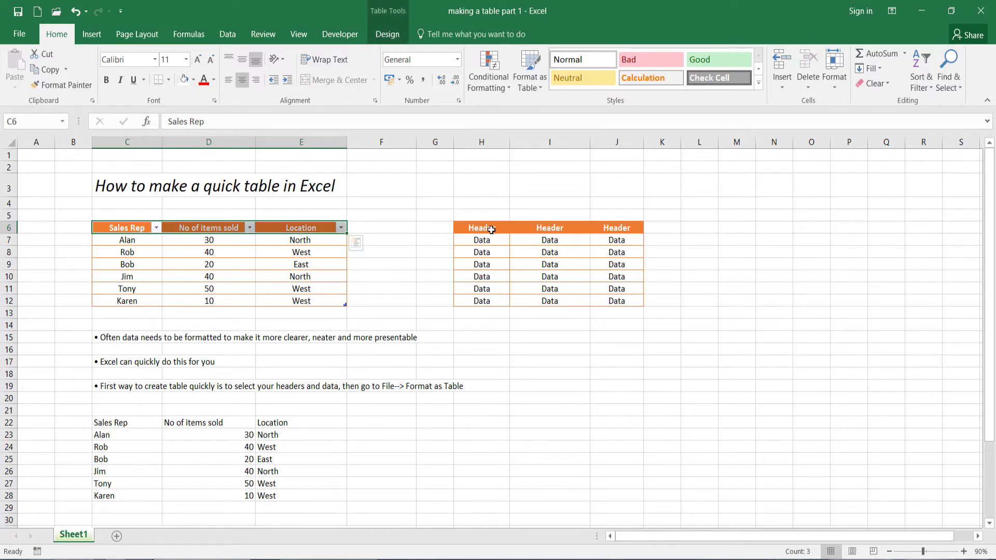
drag(473, 228, 630, 229)
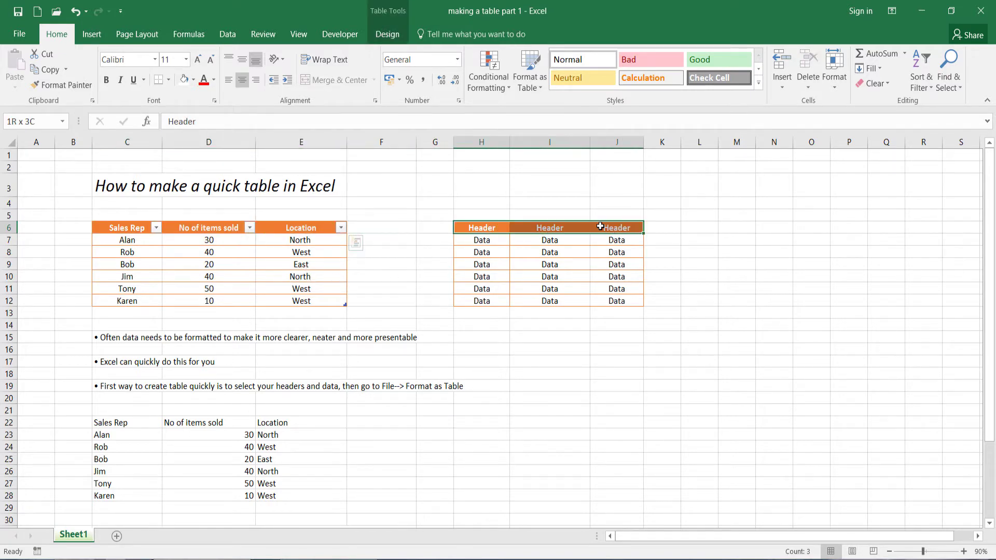
click(397, 256)
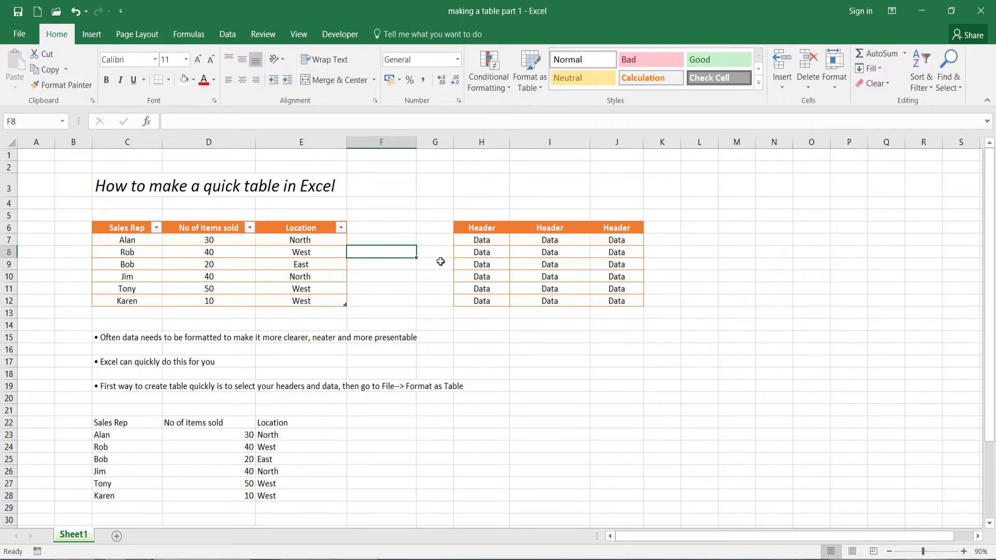
- Select all the Data cells of the second table, then clear the selection
click(484, 240)
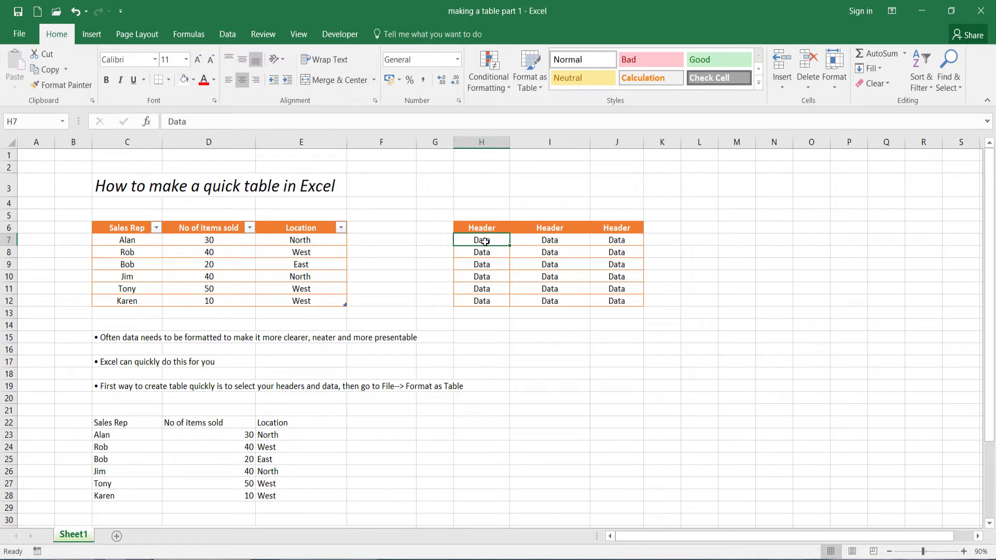
drag(485, 241, 603, 301)
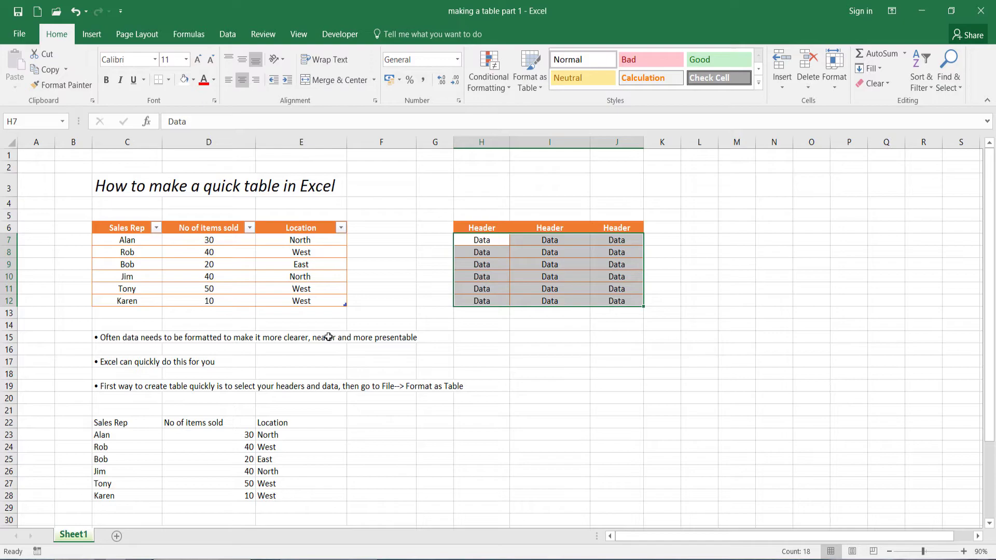
click(40, 454)
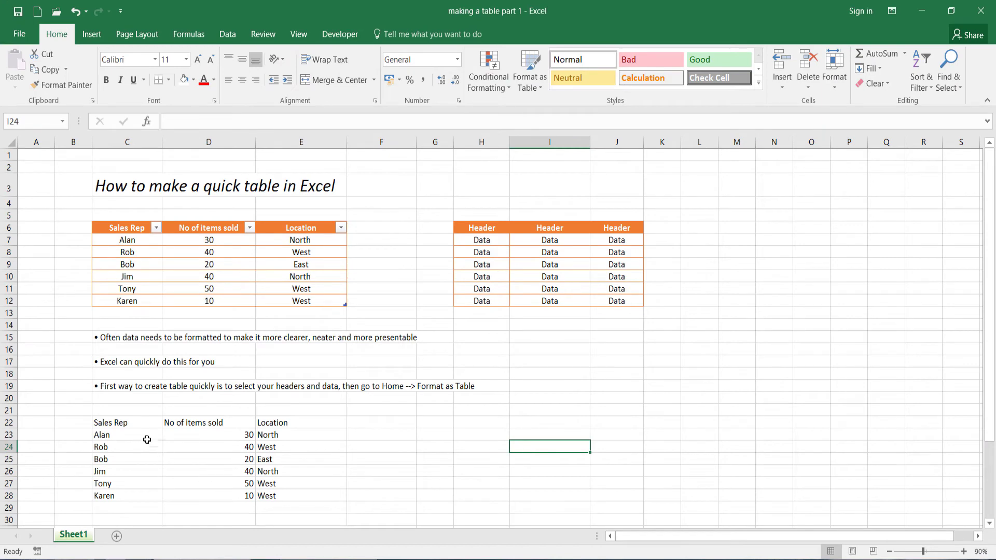
- Select the sales data C22:E28 and open the Format as Table style gallery
drag(130, 427, 291, 493)
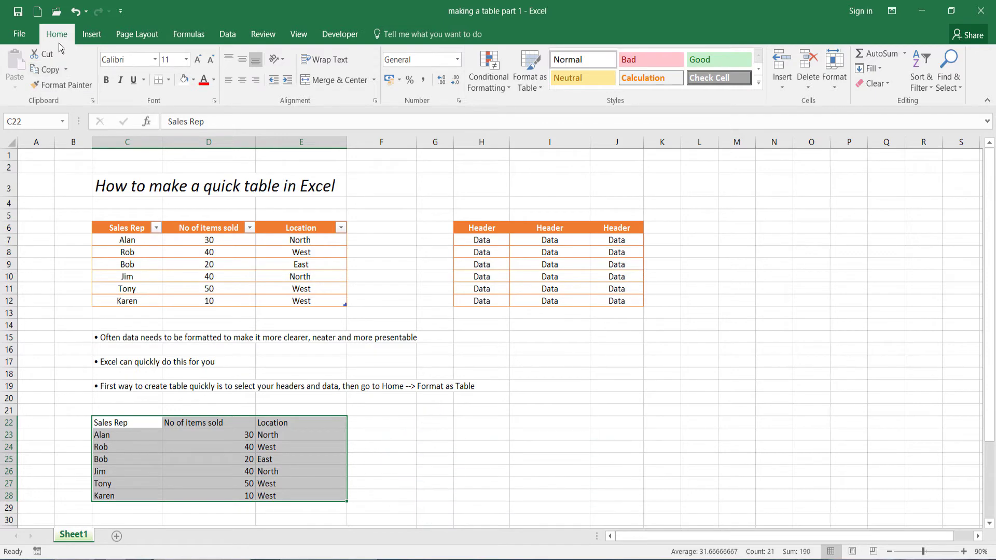
click(534, 90)
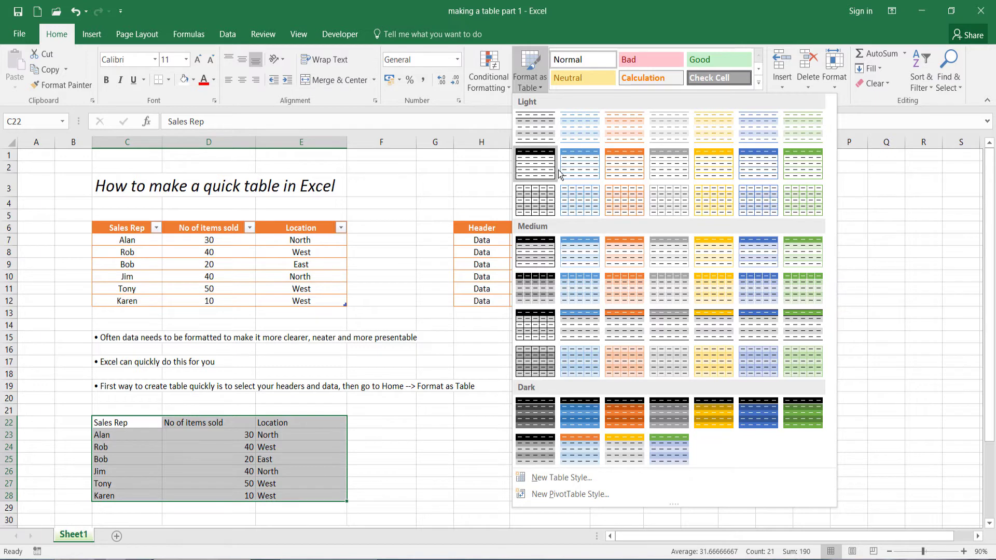
- Apply the orange Light table style to C22:E28, keeping 'My table has headers' ticked
click(622, 176)
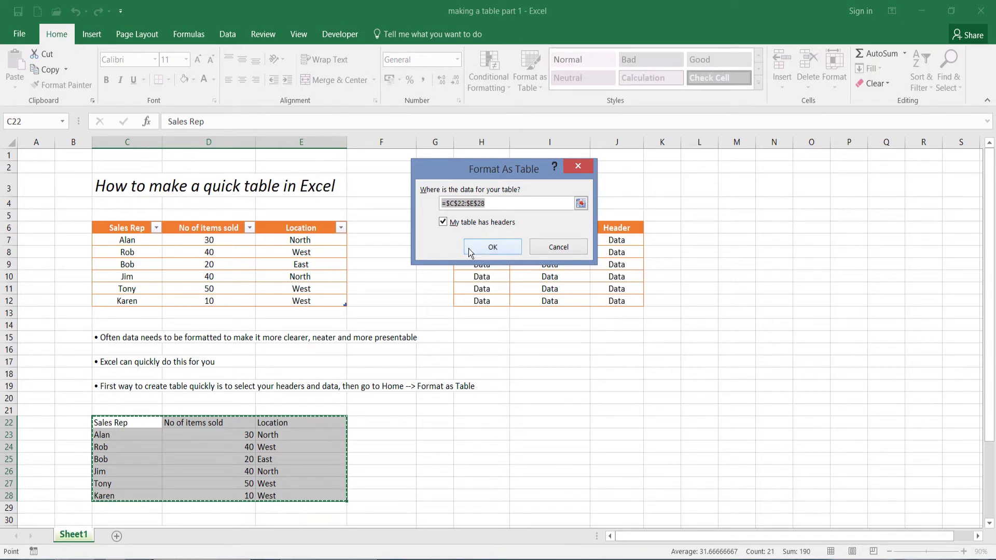
click(490, 248)
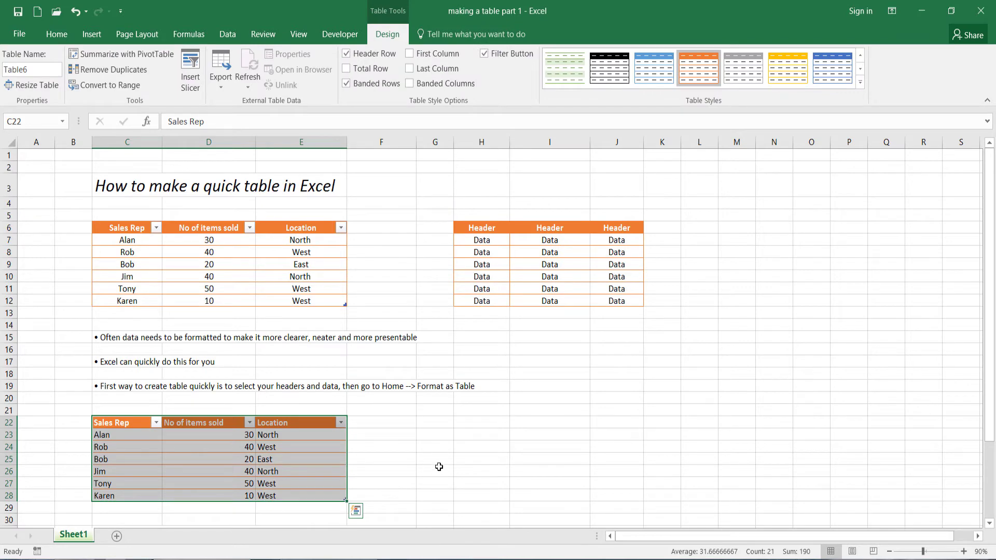
- Center the lower table's data rows C23:E28 and its header row C22:E22
click(430, 448)
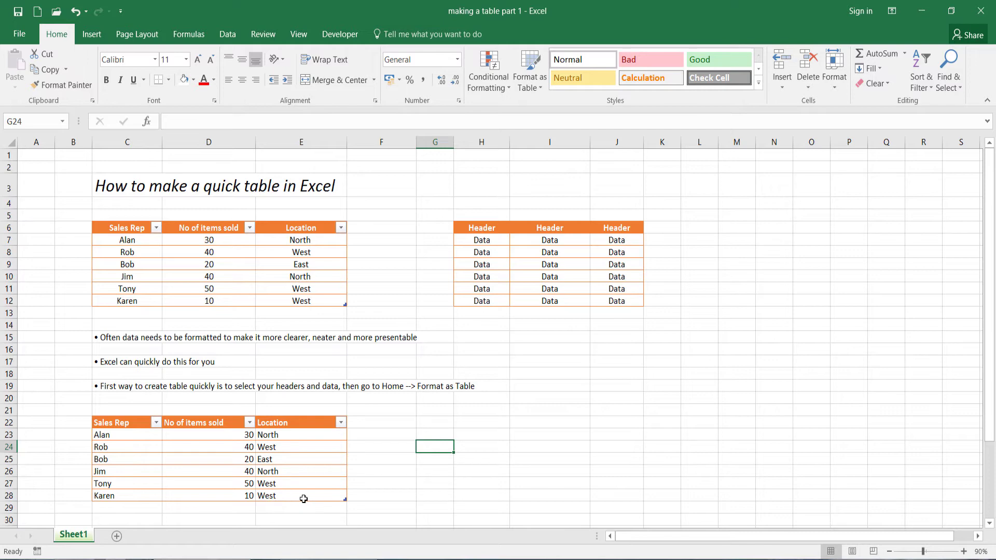
drag(313, 499, 146, 438)
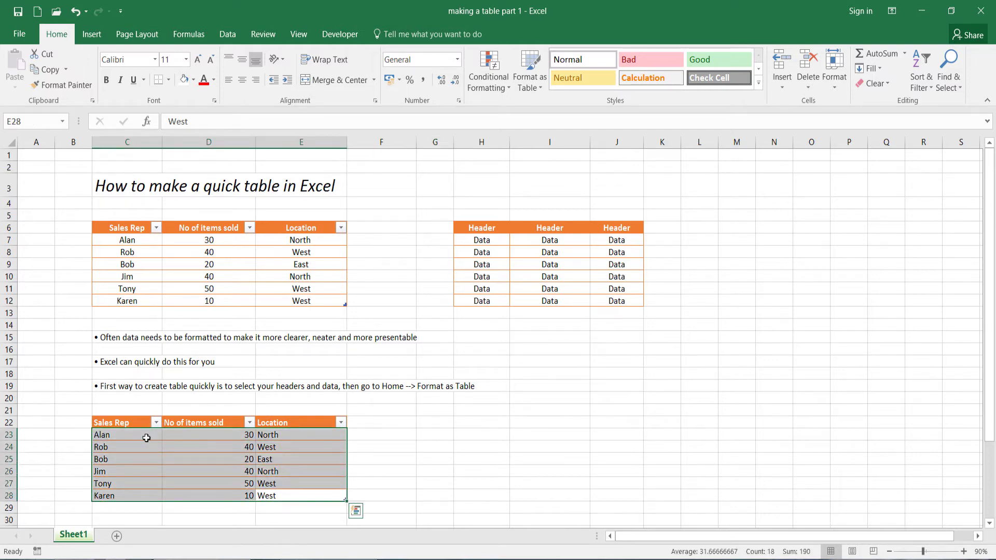
click(58, 36)
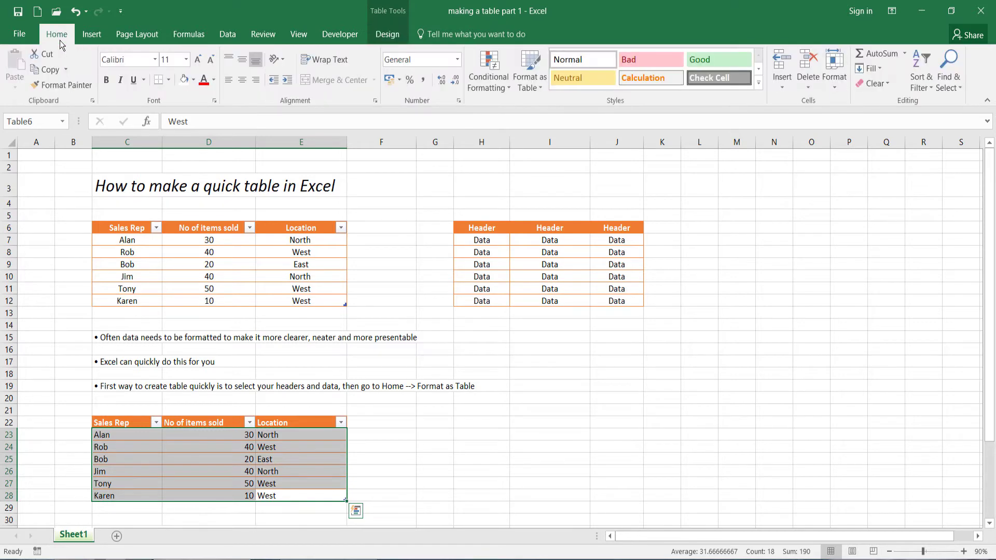
click(243, 87)
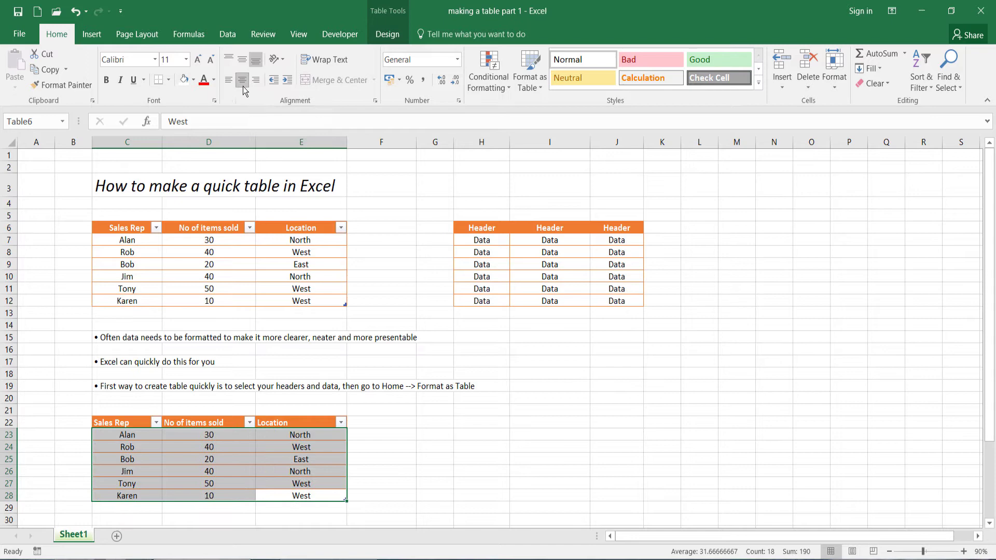
click(380, 451)
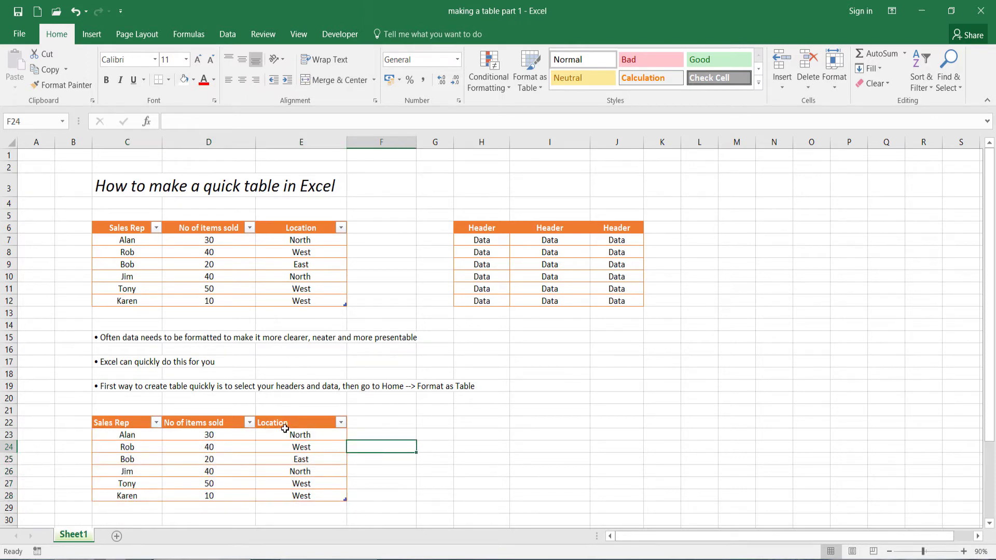
drag(296, 424, 149, 426)
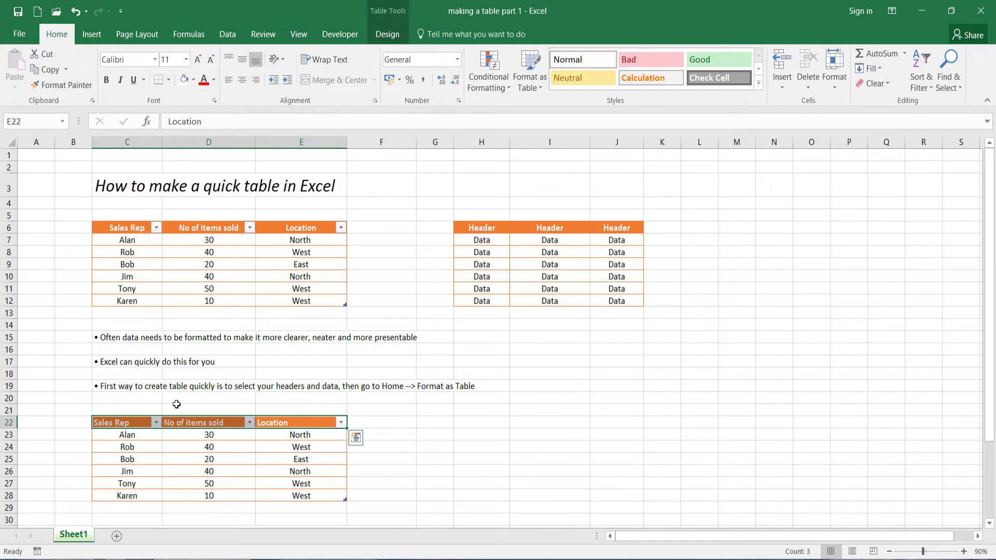
click(243, 84)
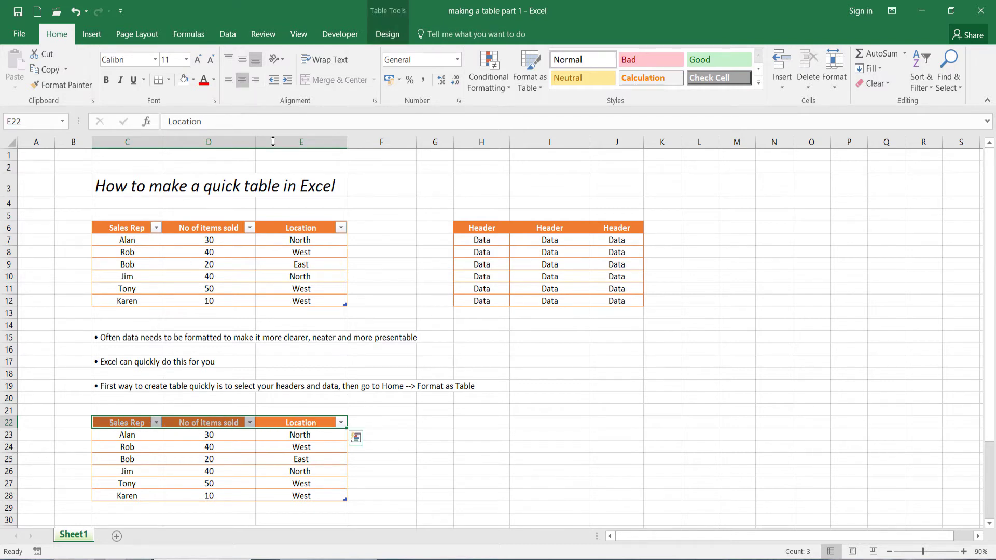
click(466, 467)
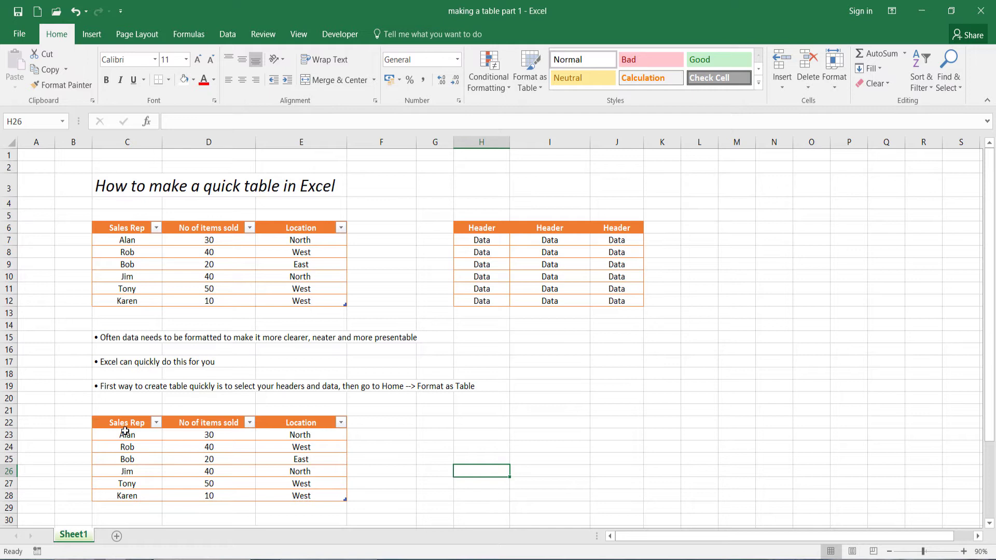
drag(125, 422, 286, 496)
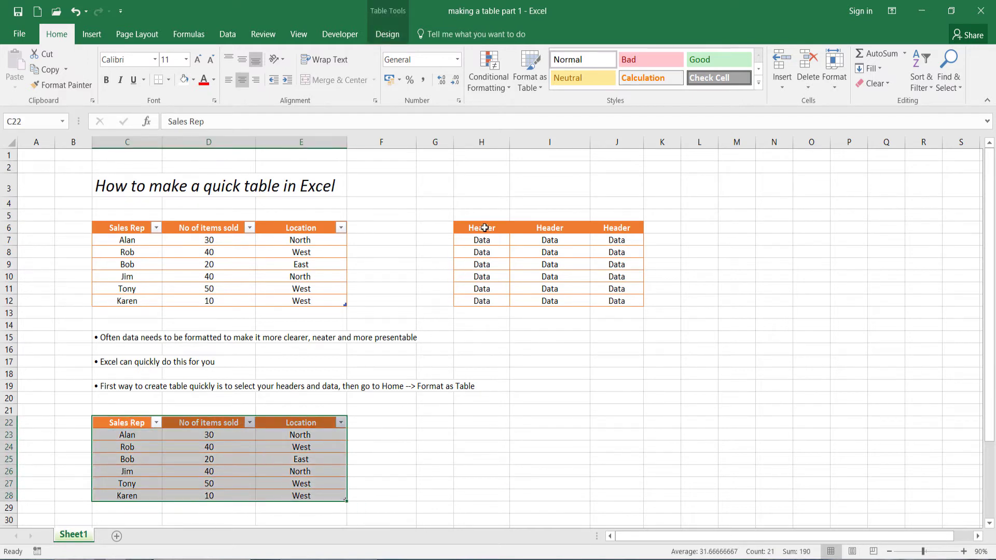
click(543, 86)
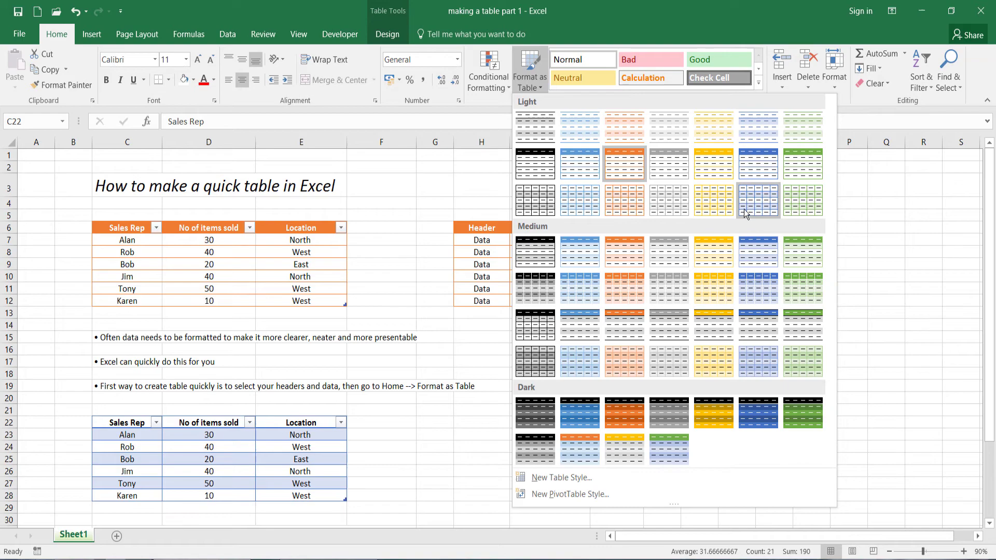
click(615, 170)
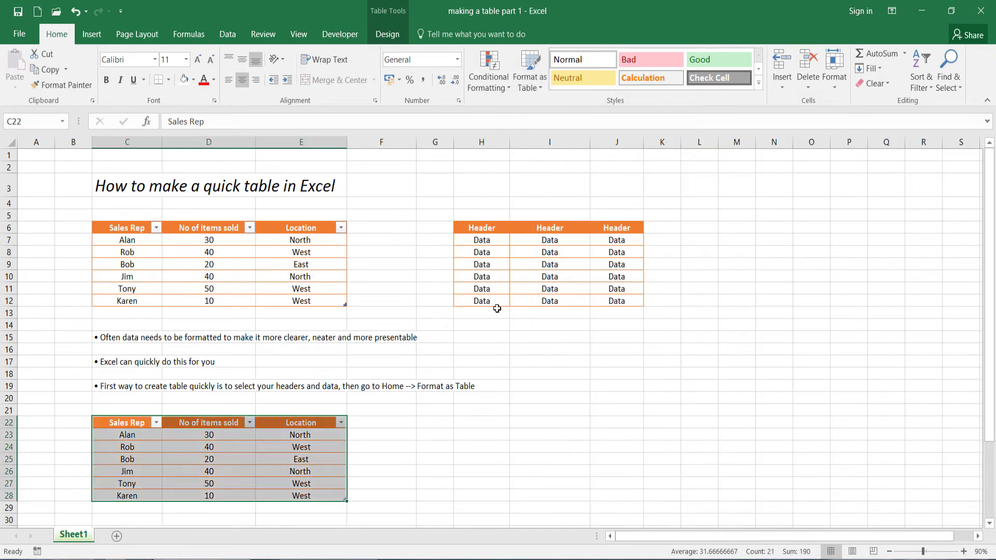
click(441, 425)
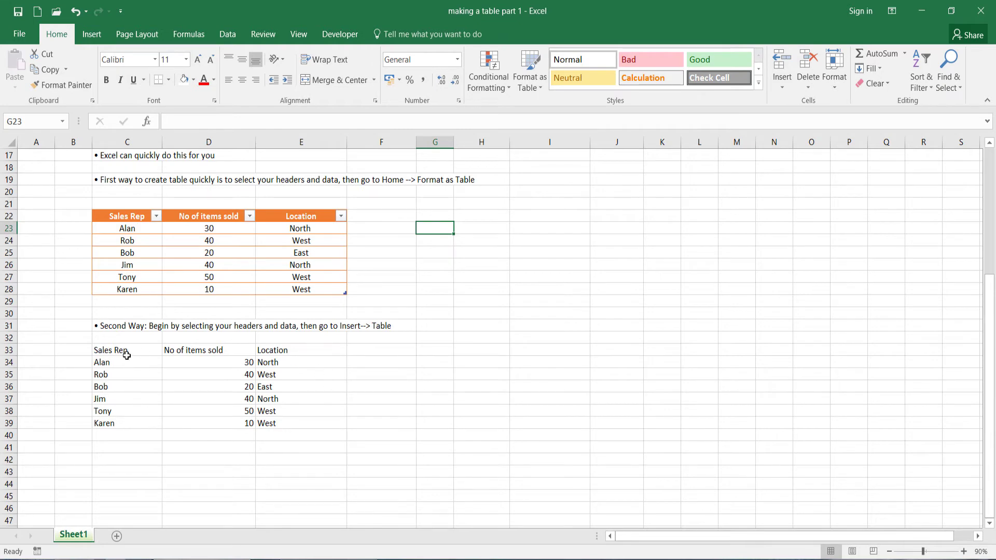
- Convert C33:E39 into a table with headers using Insert > Table
drag(136, 350, 292, 422)
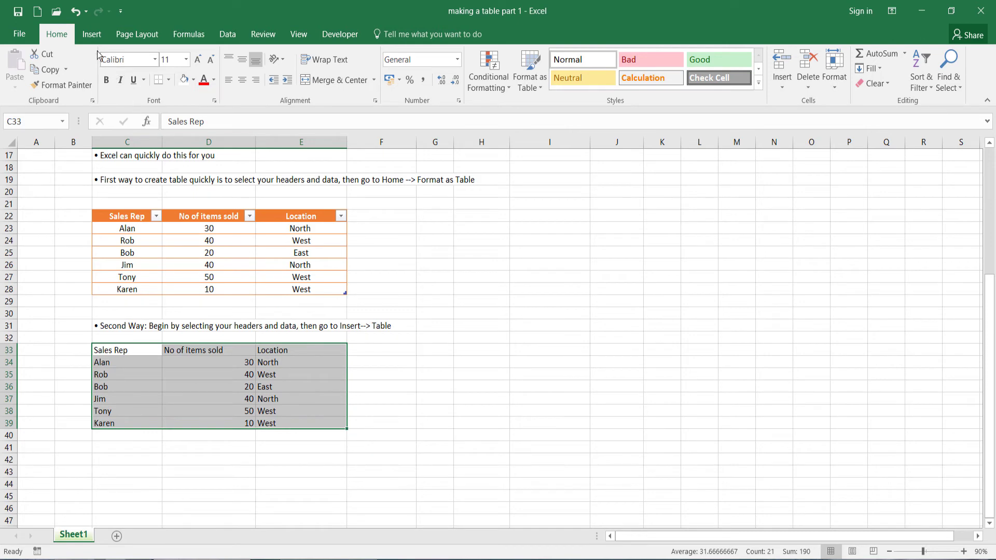
click(89, 36)
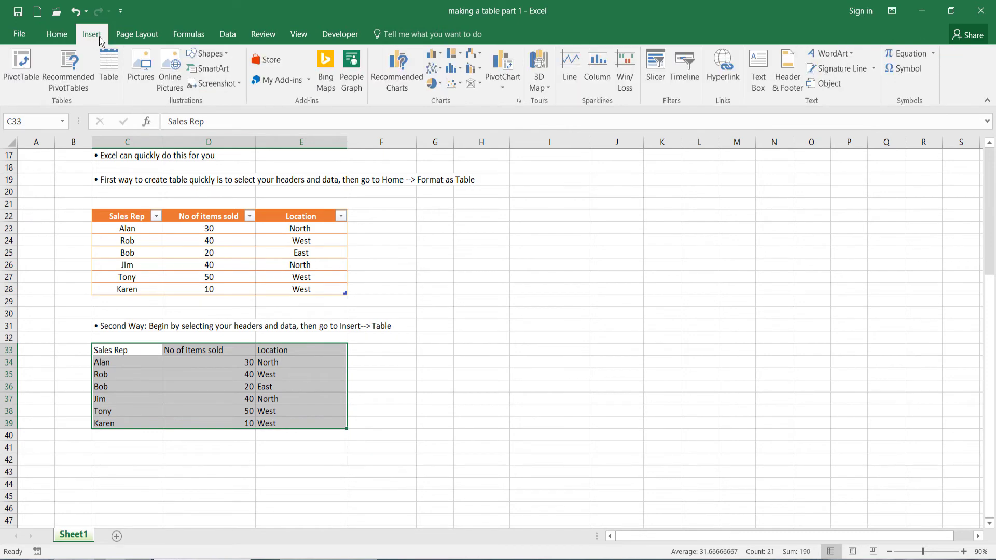
click(115, 77)
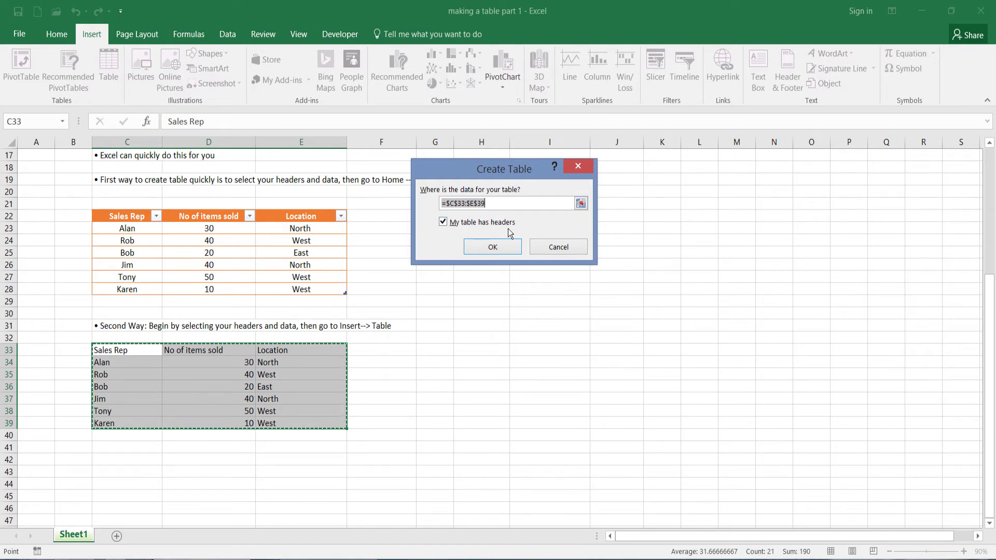
click(495, 251)
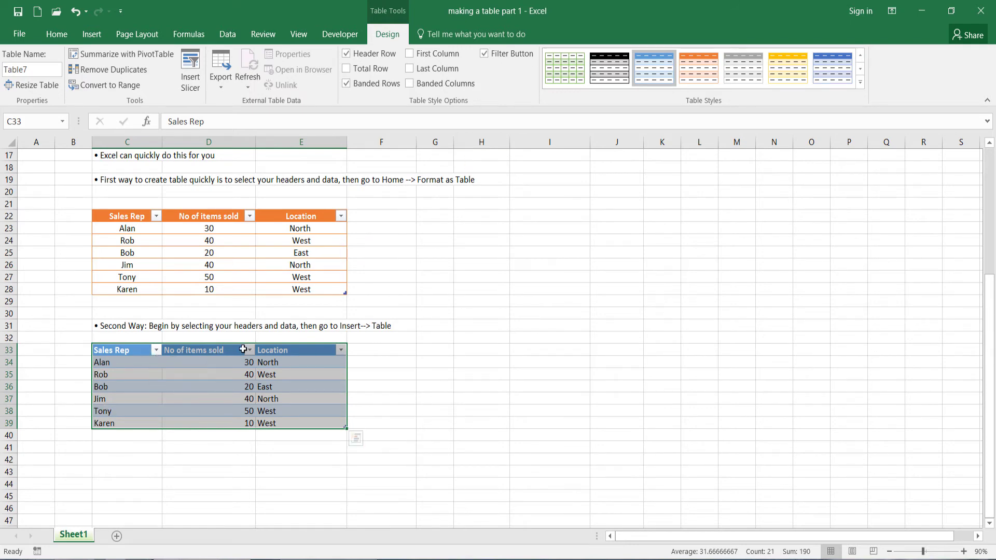
- Hide Table7's filter buttons, keep Banded Rows on, and enable First Column bolding
click(484, 54)
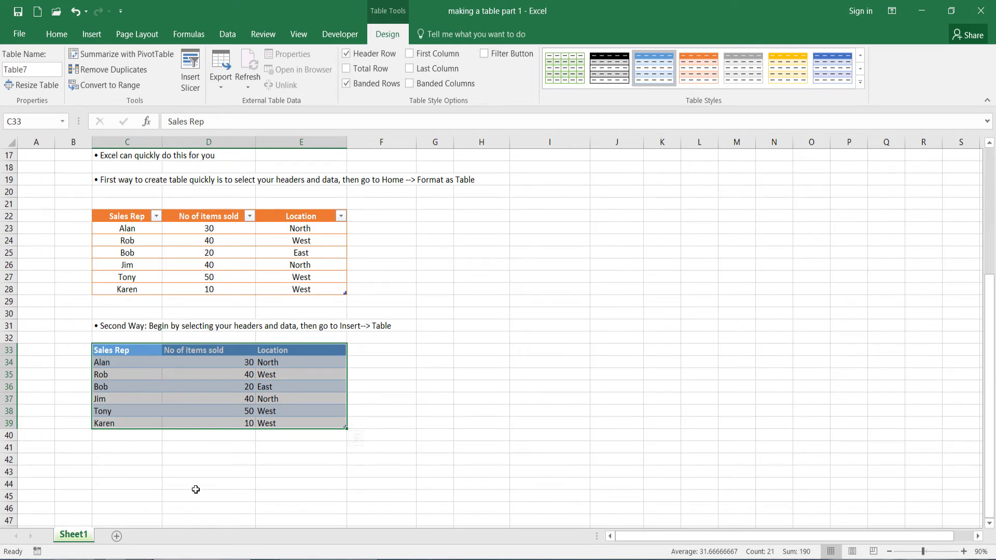
click(346, 85)
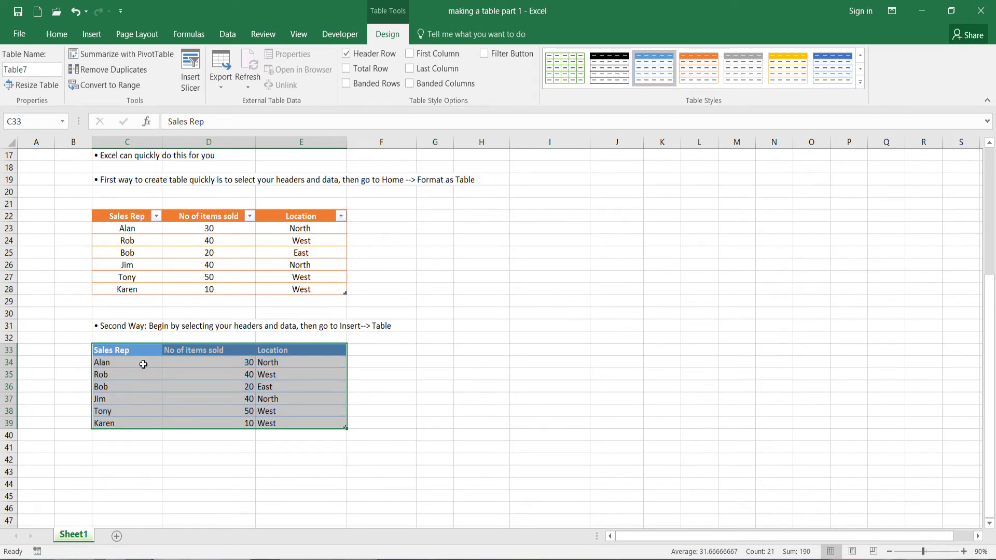
click(347, 85)
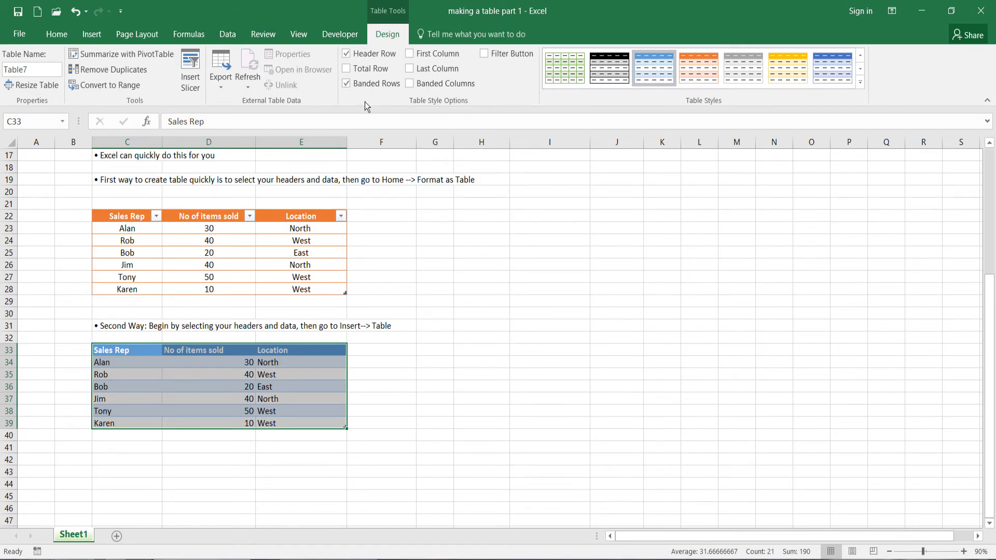
click(410, 56)
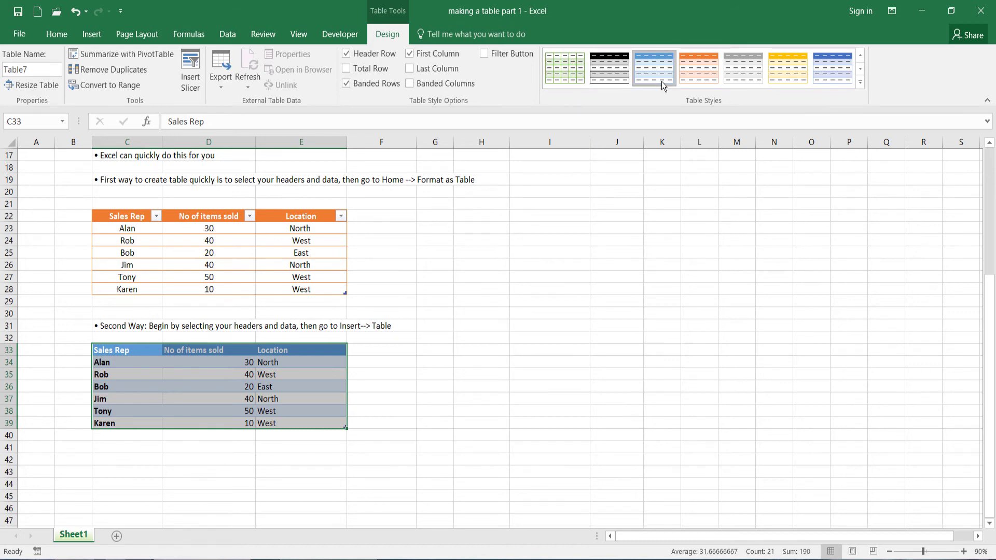
- Apply the orange Light table style to Table7 to match the upper table
click(859, 83)
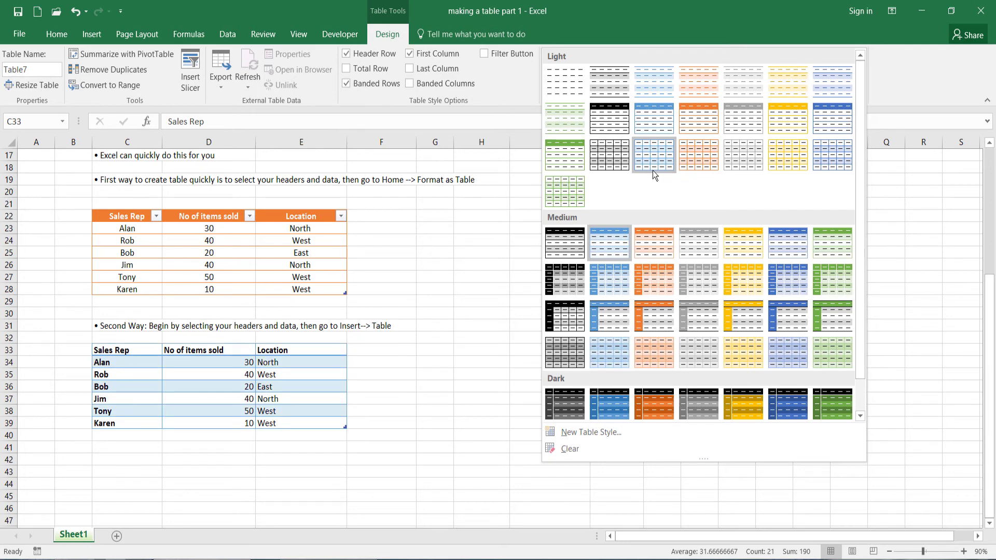
click(696, 122)
click(136, 474)
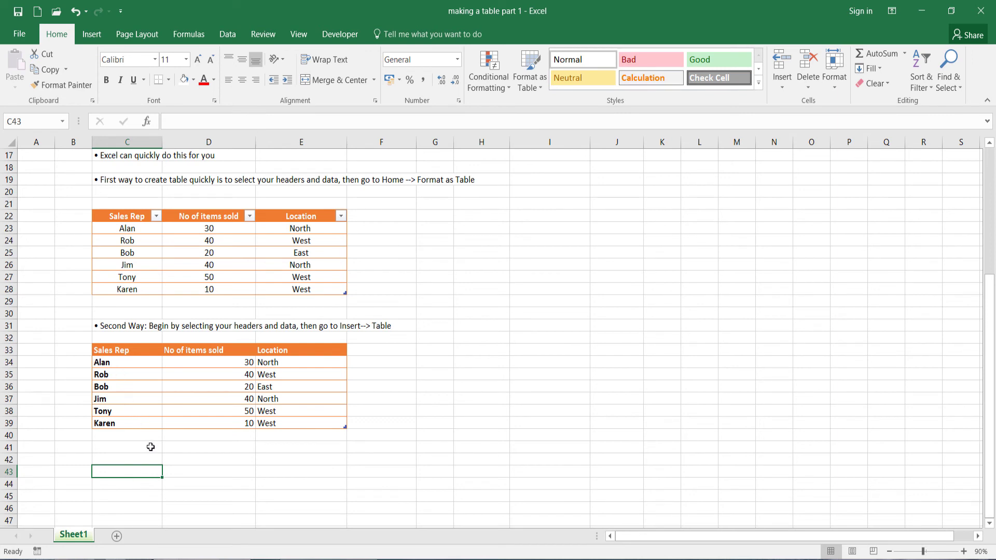
- Middle-align and horizontally center all cells in C33:E39
drag(130, 353, 312, 421)
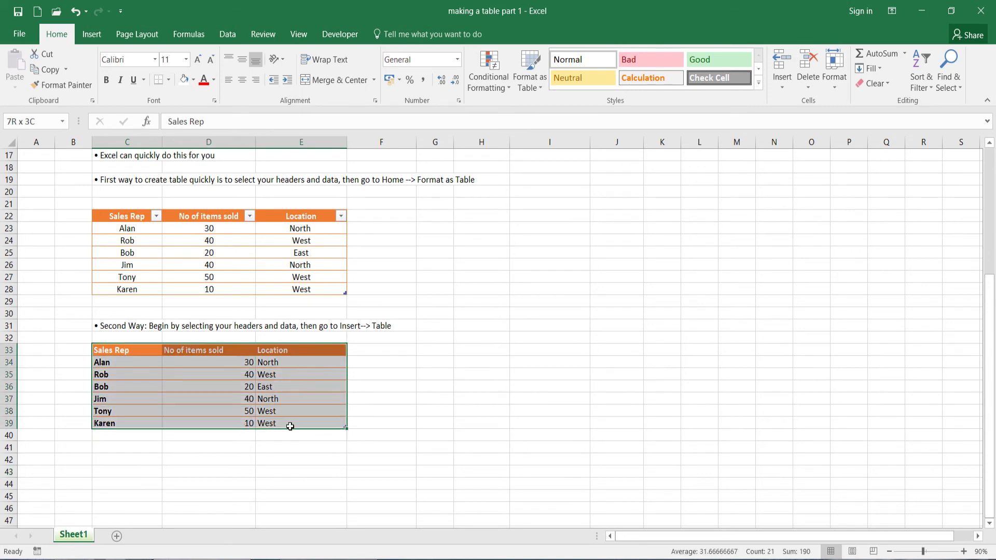
click(57, 35)
click(242, 80)
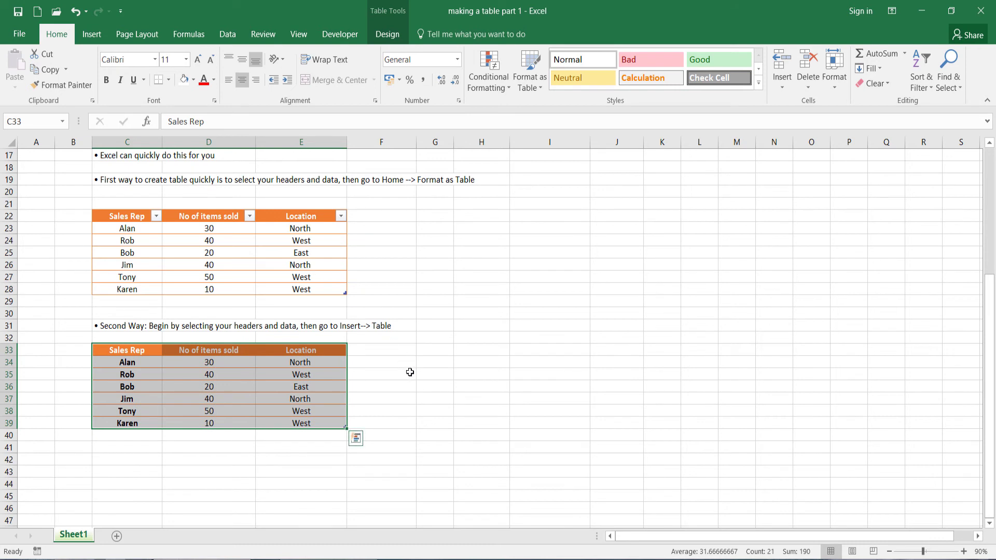
click(451, 401)
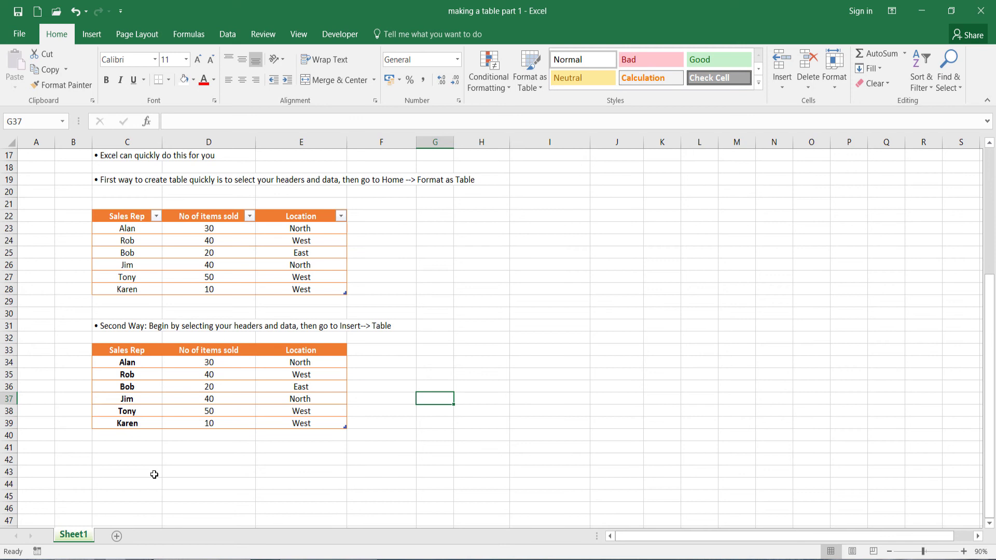
- Enter Peter, 20 and East in row 40 to extend Table7
click(148, 438)
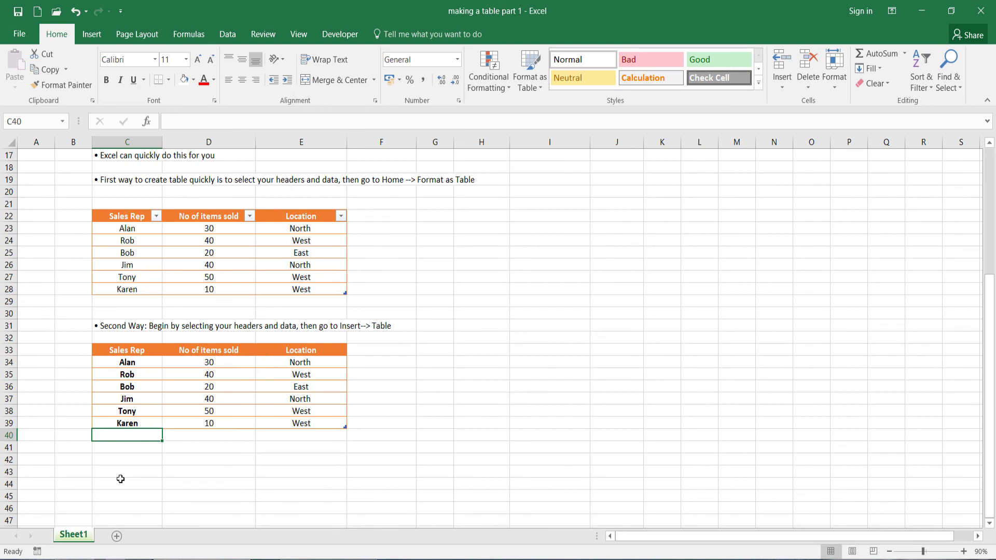
text(Peter)
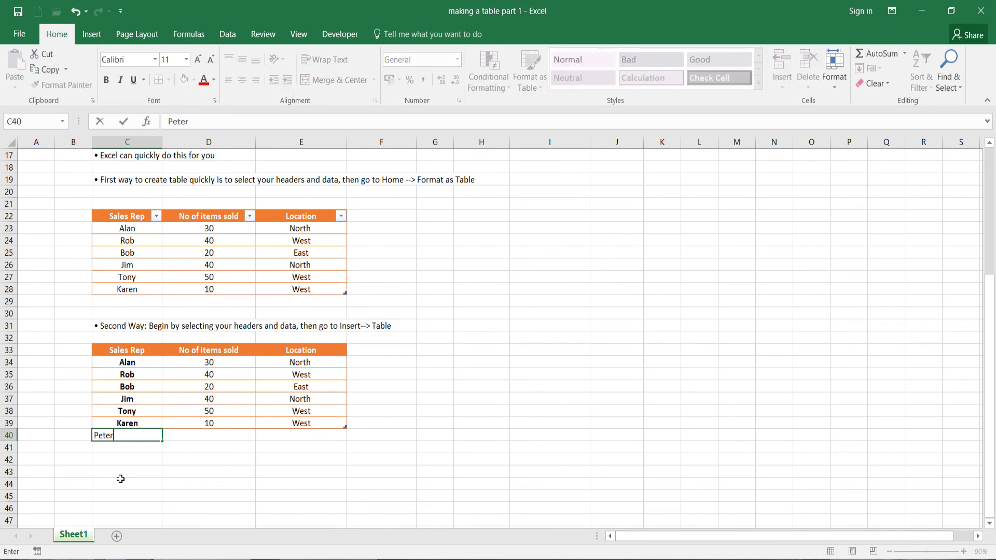
key(Tab)
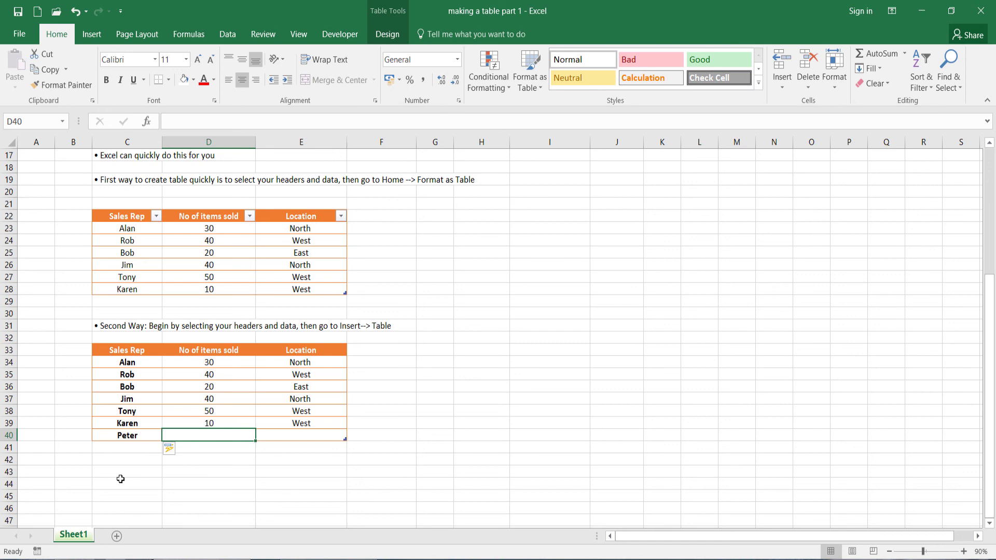
text(20)
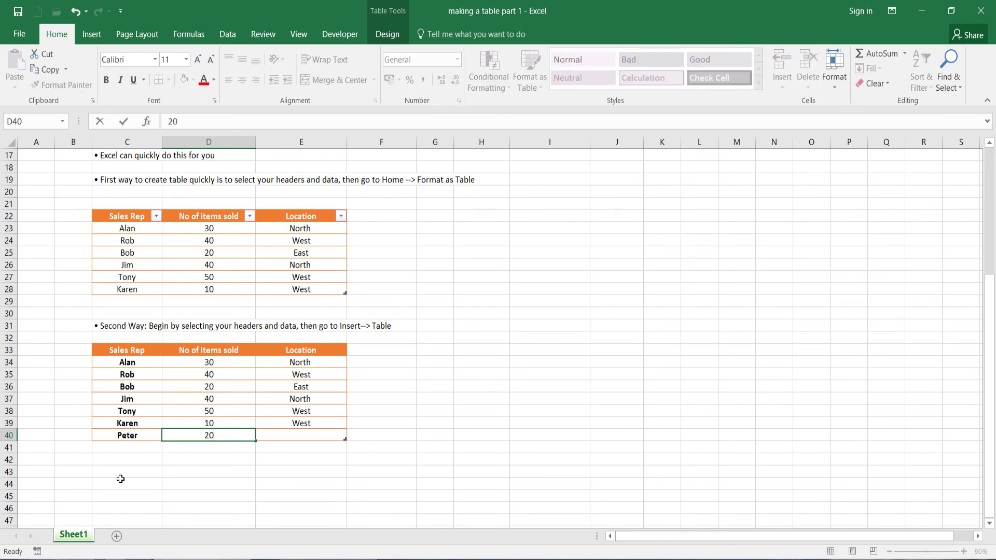
key(Tab)
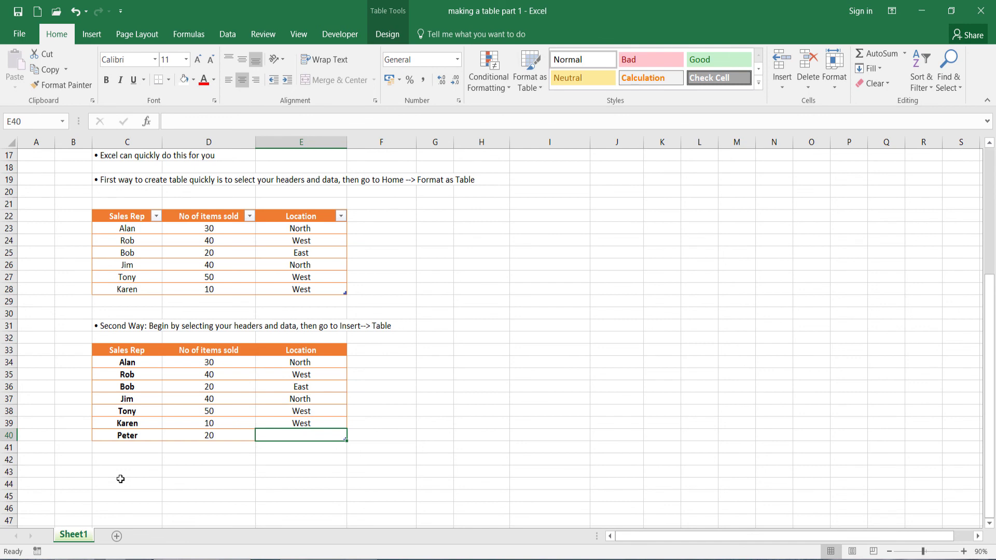
text(East)
key(Return)
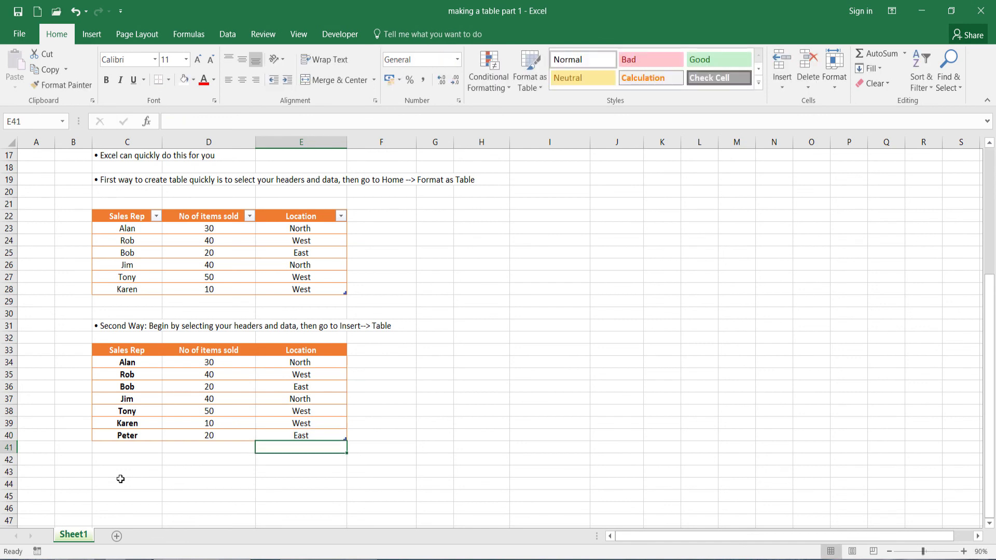
key(Down)
key(Down)
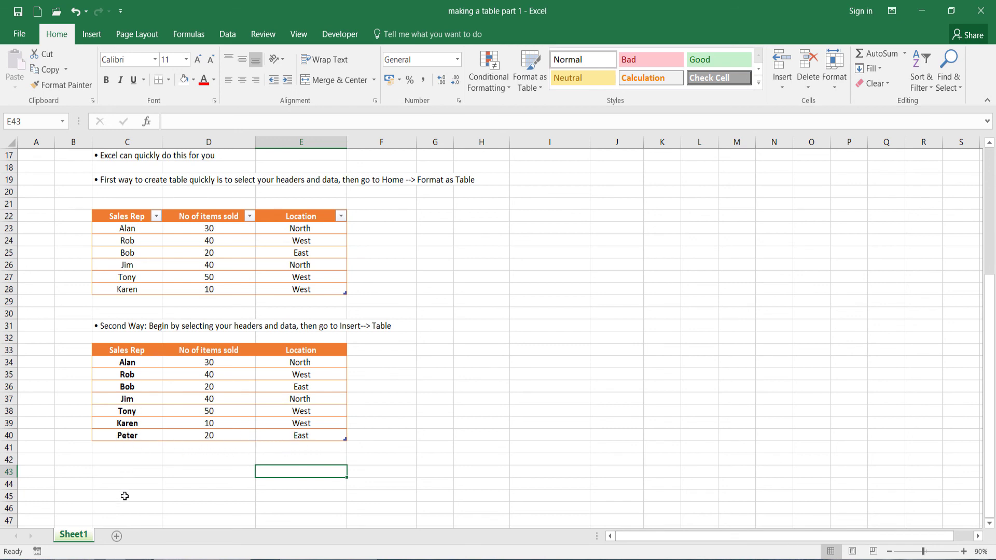
- Select an empty cell below the lower table
click(154, 461)
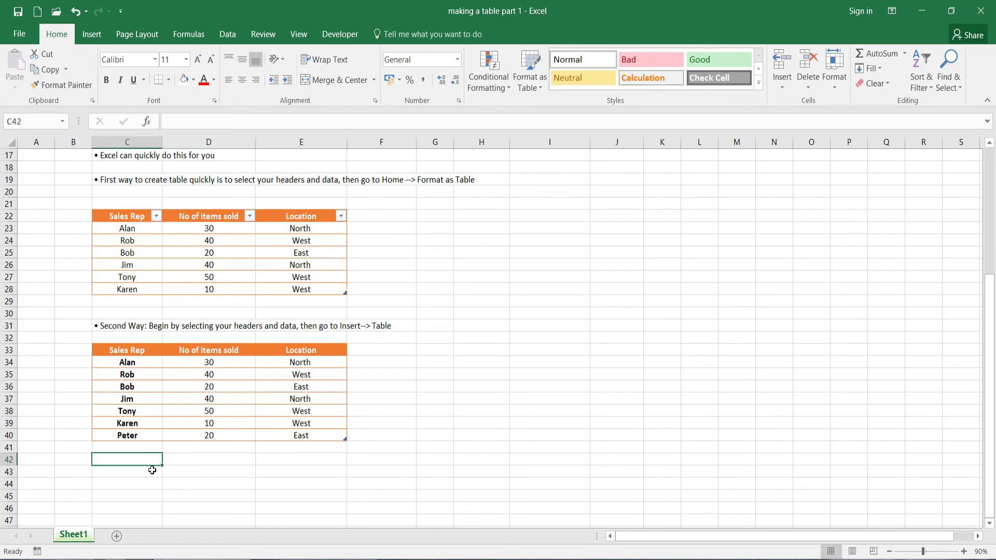